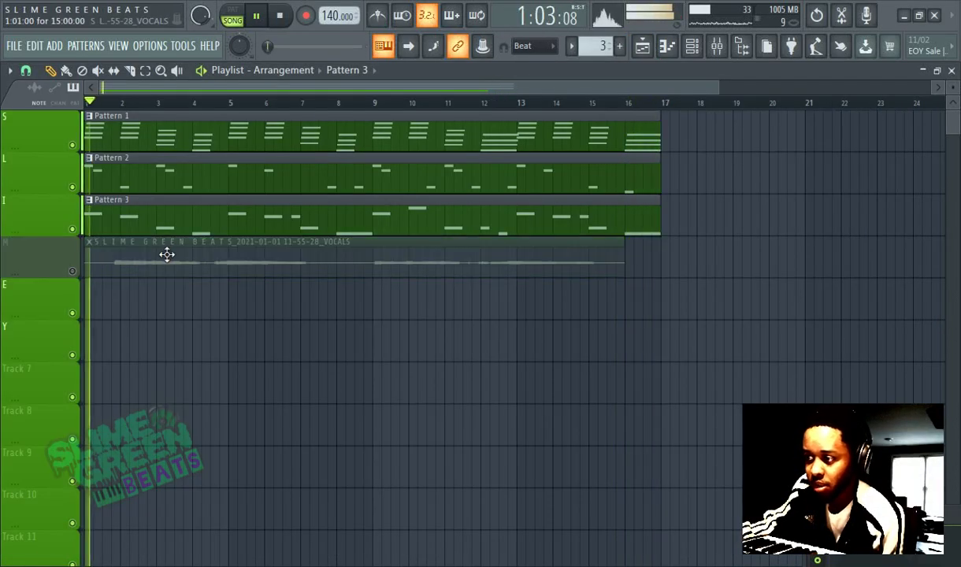
- Open the Mixer on the MELODY insert to show its EQ, limiter and Patcher chain
{"action": "left_click", "coordinate": [699, 48]}
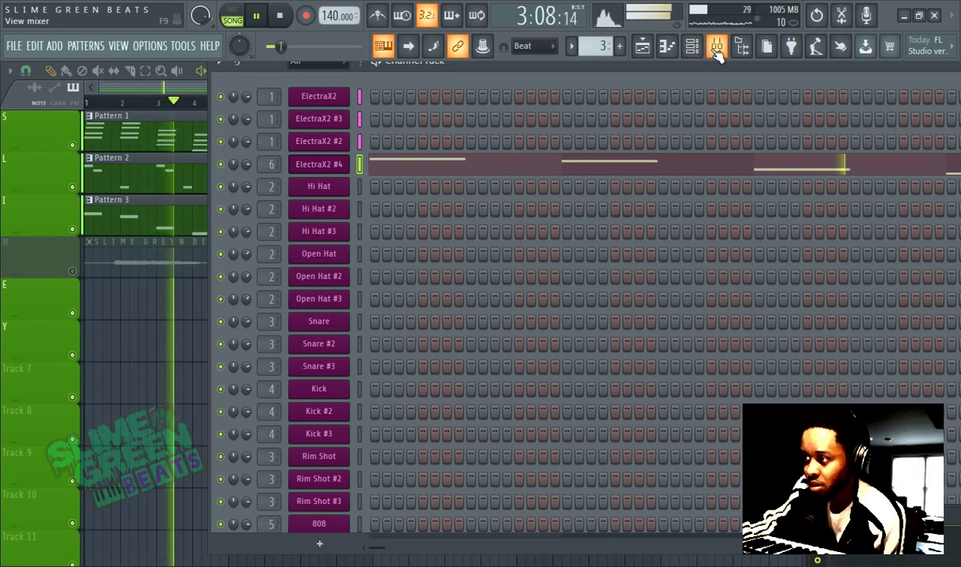
{"action": "left_click", "coordinate": [716, 49]}
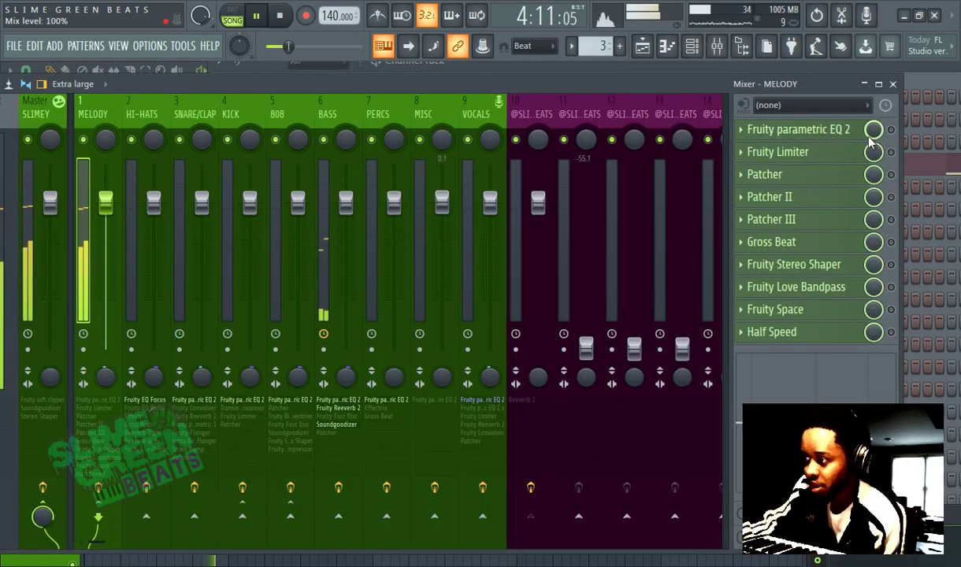
- On MELODY's Fruity parametric EQ 2, make band 1 a low-cut shelf and band 7 a -18 dB high shelf
{"action": "left_click", "coordinate": [839, 131]}
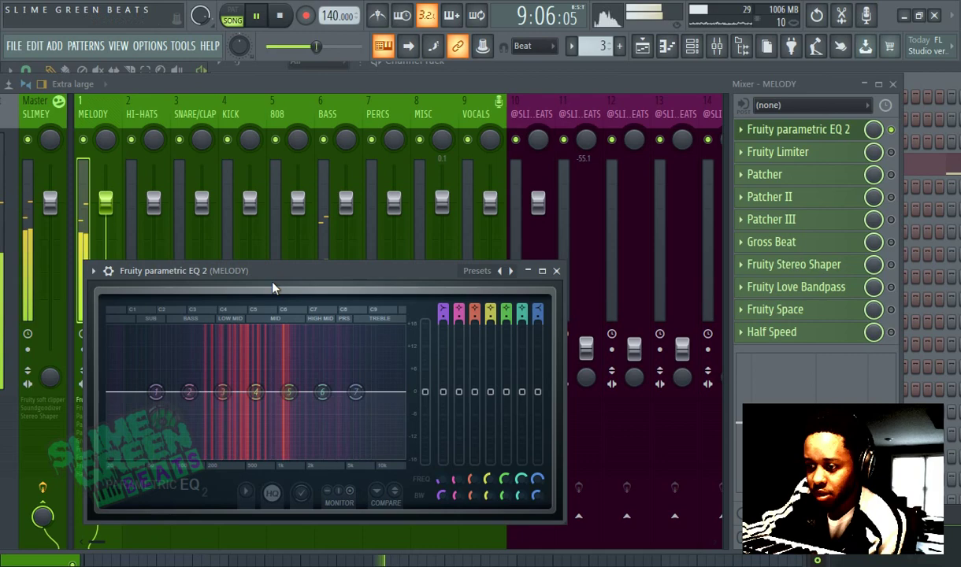
{"action": "left_click_drag", "start_coordinate": [155, 391], "coordinate": [157, 441]}
{"action": "left_click_drag", "start_coordinate": [356, 392], "coordinate": [381, 455]}
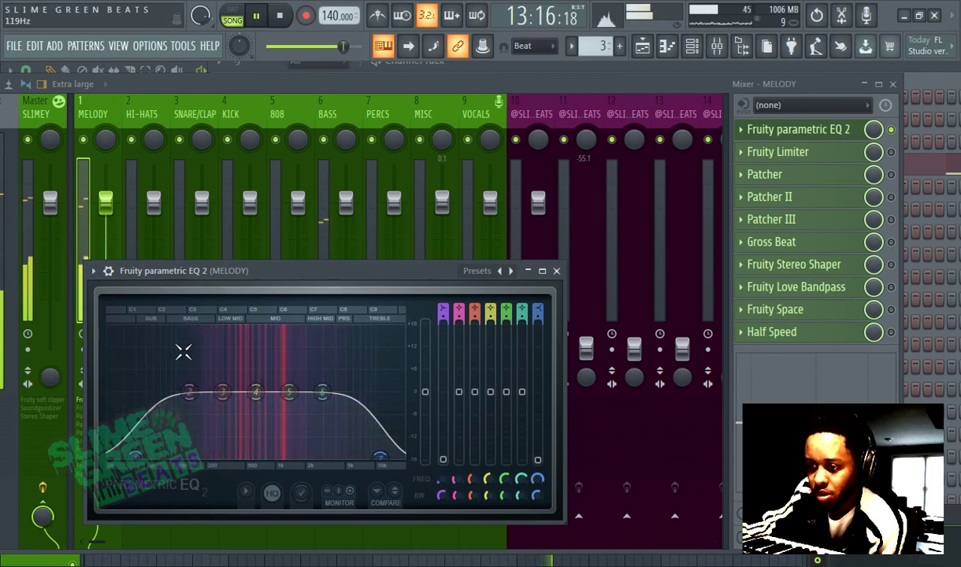
- Replace MELODY's Patcher effect slot with a fresh Patcher
{"action": "left_click", "coordinate": [858, 177]}
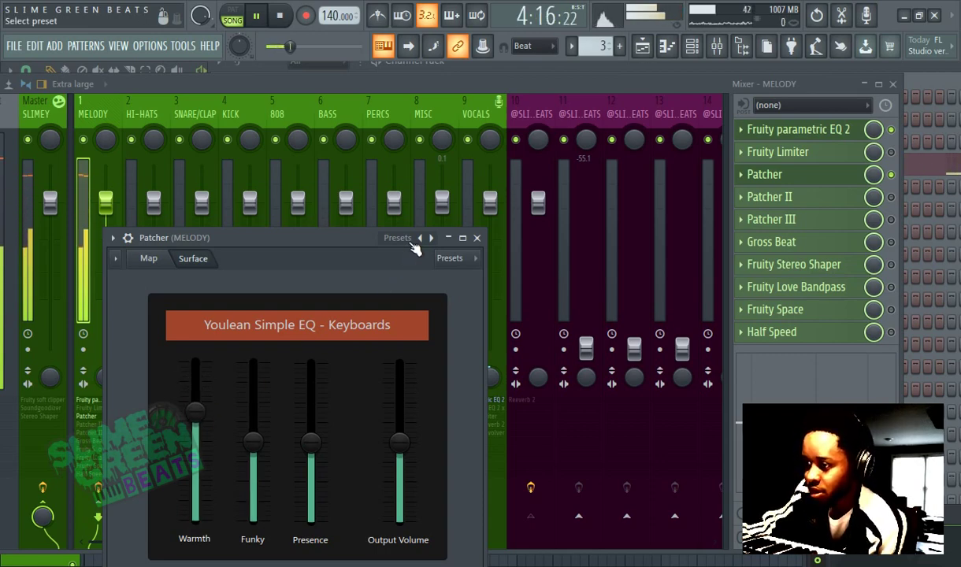
{"action": "left_click", "coordinate": [113, 236]}
{"action": "mouse_move", "coordinate": [134, 270]}
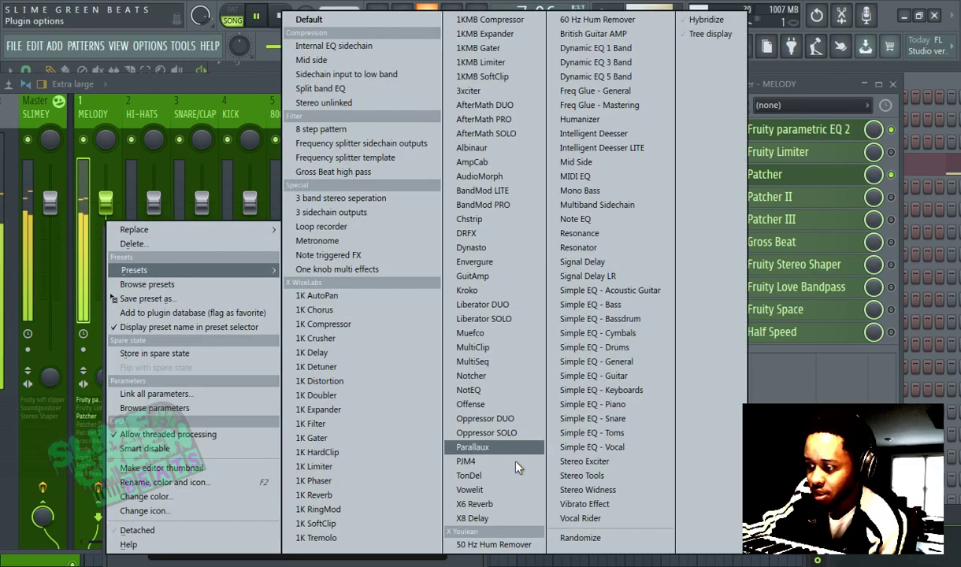
{"action": "mouse_move", "coordinate": [253, 227]}
{"action": "left_click", "coordinate": [465, 228]}
- Load the Simple EQ - Keyboards preset into Patcher and adjust its Warmth slider
{"action": "left_click", "coordinate": [430, 239]}
{"action": "left_click", "coordinate": [738, 391]}
{"action": "left_click_drag", "start_coordinate": [194, 439], "coordinate": [194, 413]}
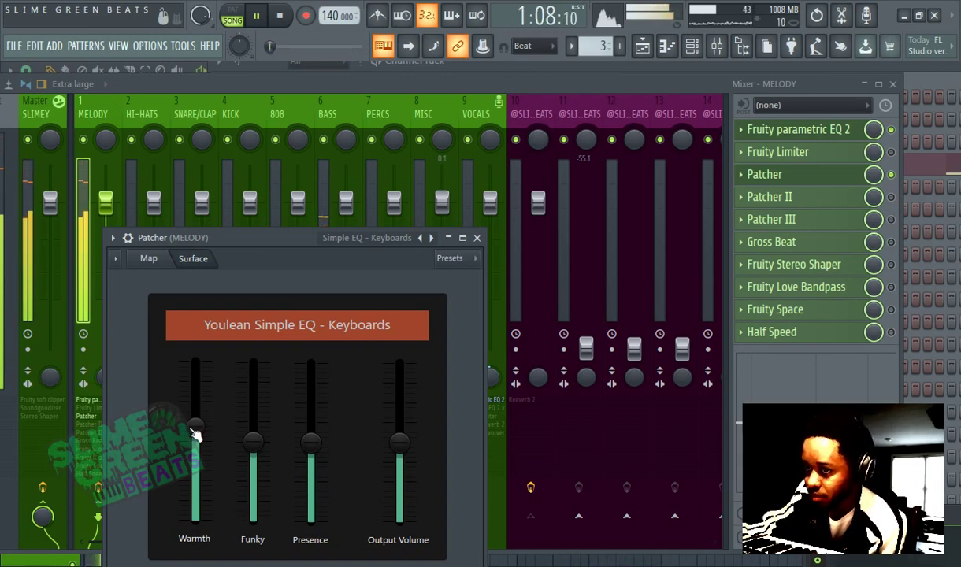
{"action": "left_click", "coordinate": [863, 204]}
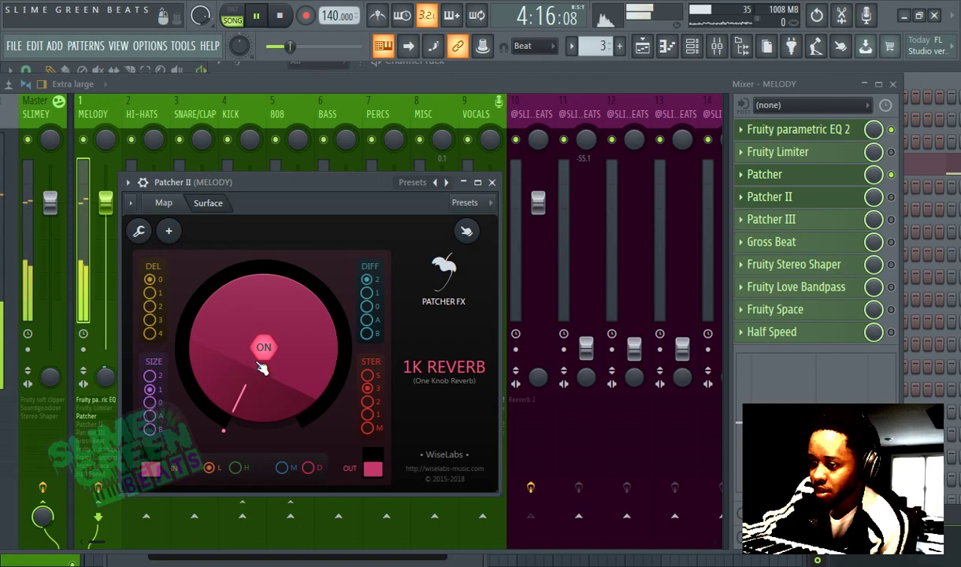
- Turn the Patcher II 1K Reverb knob up to around 3 o'clock
{"action": "left_click_drag", "start_coordinate": [266, 366], "coordinate": [267, 299]}
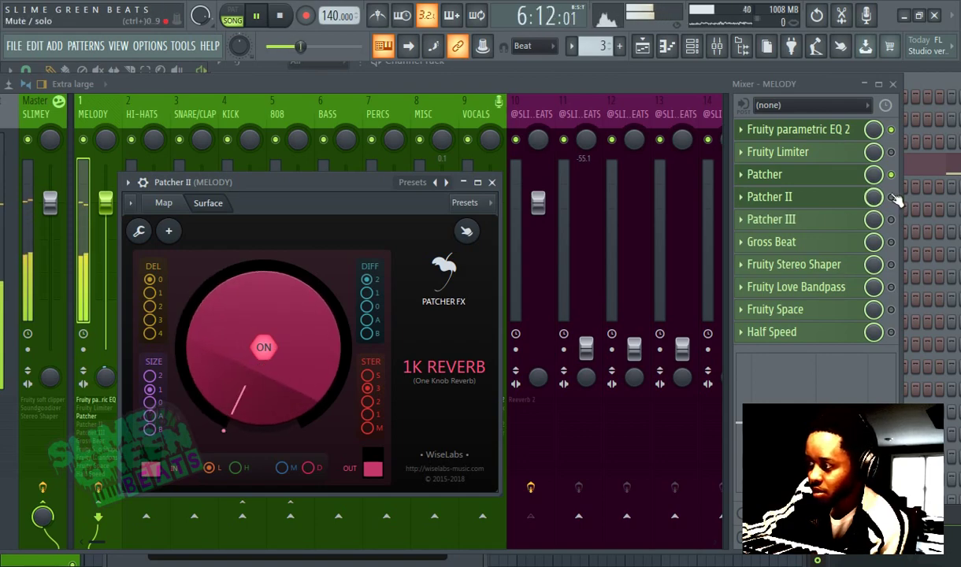
{"action": "left_click", "coordinate": [855, 196]}
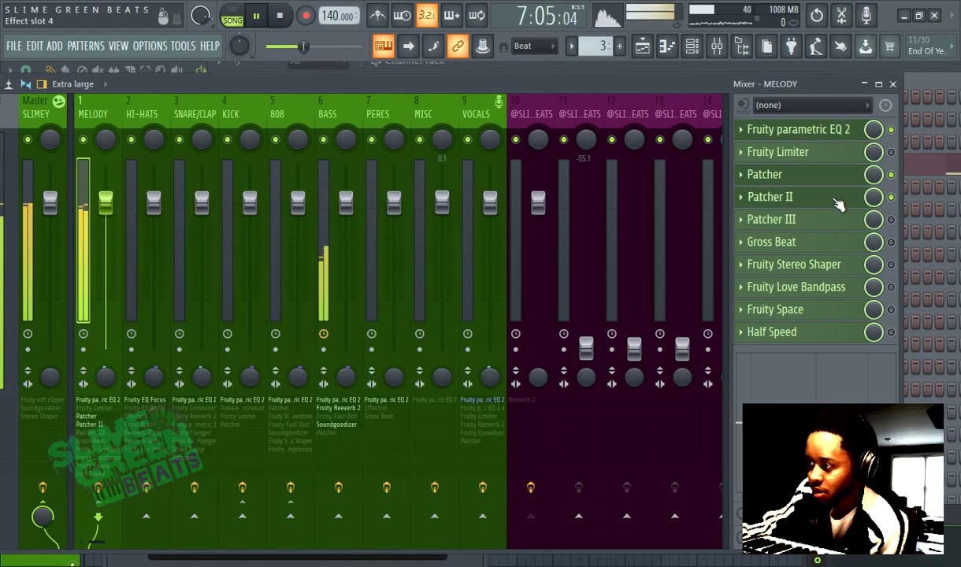
{"action": "left_click", "coordinate": [788, 196]}
{"action": "left_click_drag", "start_coordinate": [266, 366], "coordinate": [258, 388]}
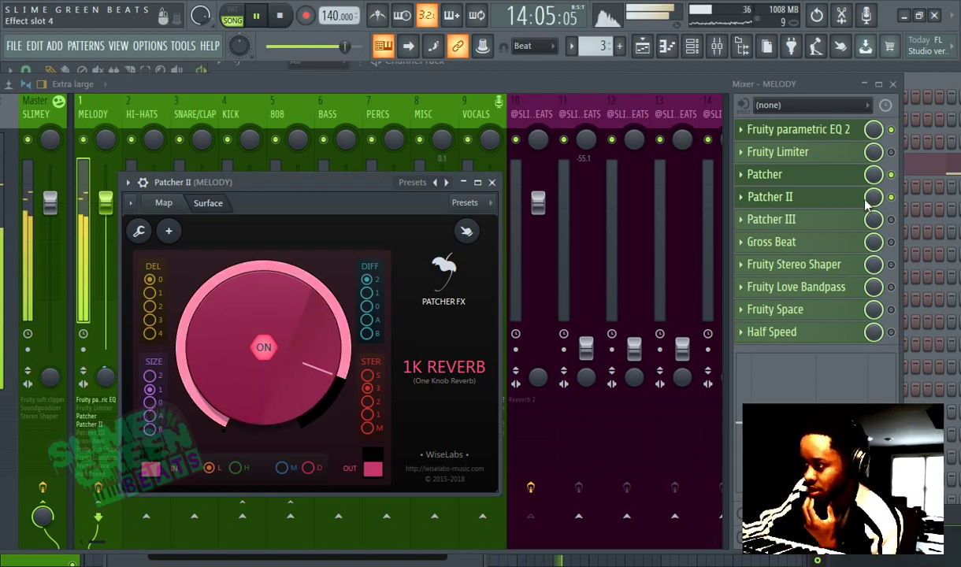
- Create an automation clip for the Patcher II Mix level
{"action": "left_click", "coordinate": [833, 197]}
{"action": "right_click", "coordinate": [874, 201]}
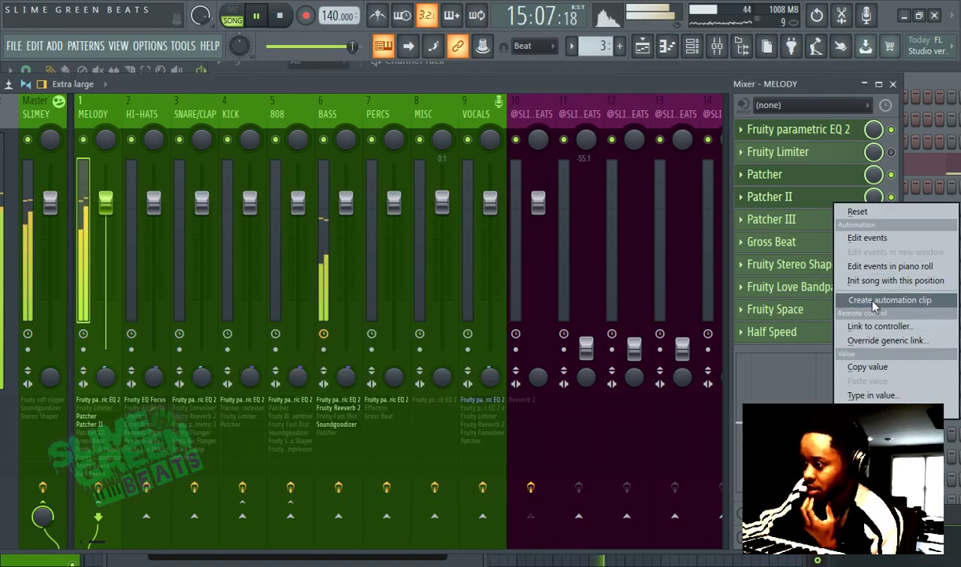
{"action": "left_click", "coordinate": [829, 296]}
{"action": "left_click", "coordinate": [643, 45]}
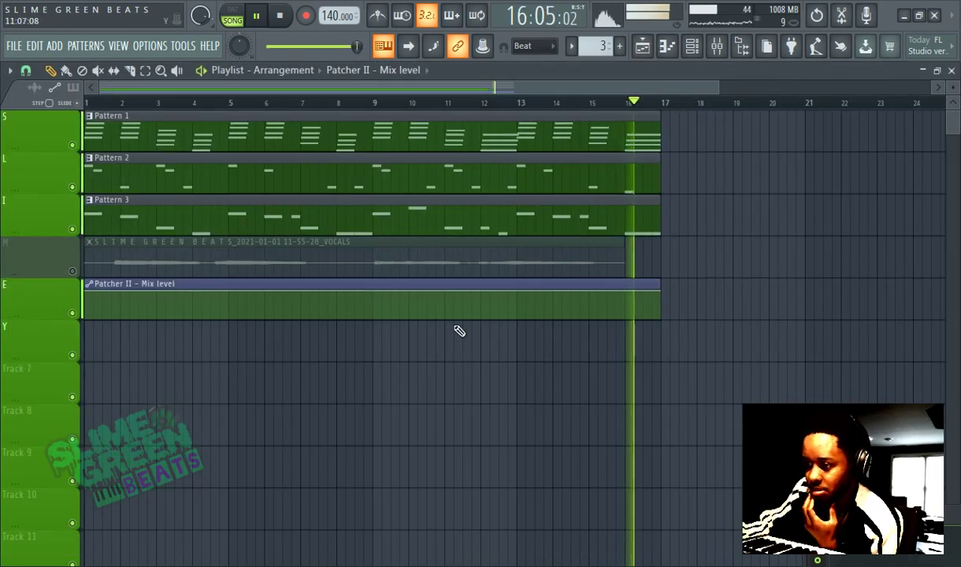
- Shape the clip to curve down to minimum, hold until bar 9, then step back to full
{"action": "right_click", "coordinate": [378, 314]}
{"action": "left_click_drag", "start_coordinate": [379, 314], "coordinate": [378, 281]}
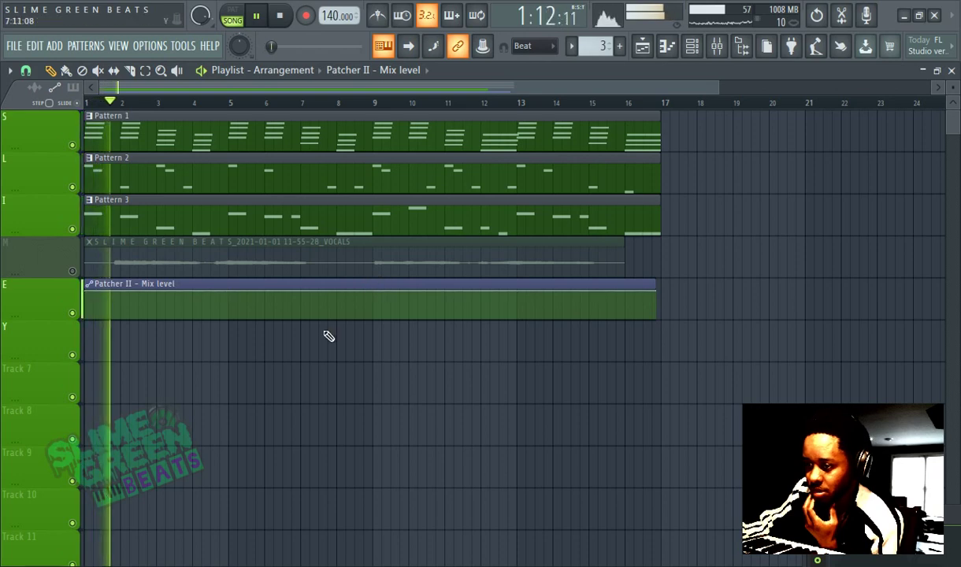
{"action": "right_click", "coordinate": [337, 310]}
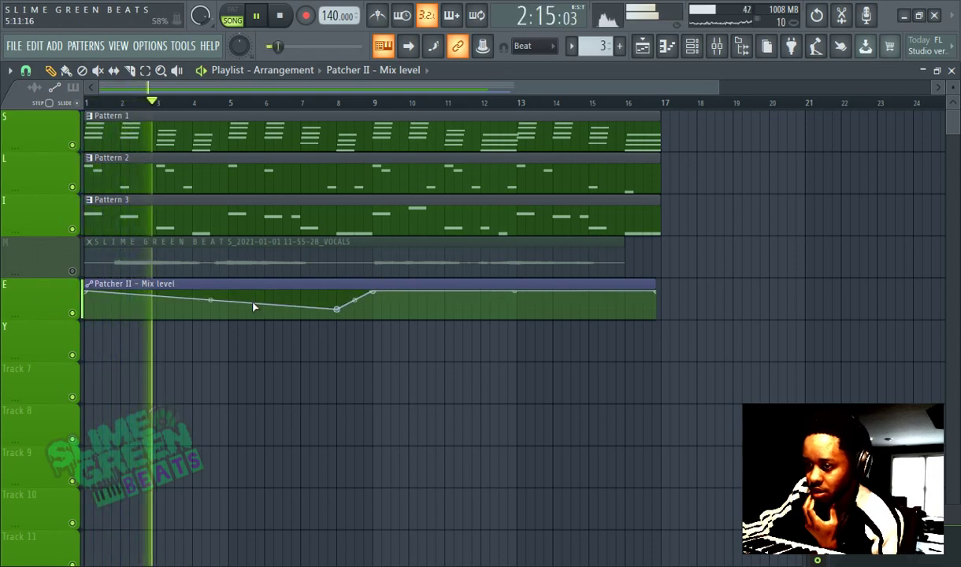
{"action": "left_click_drag", "start_coordinate": [206, 300], "coordinate": [206, 319]}
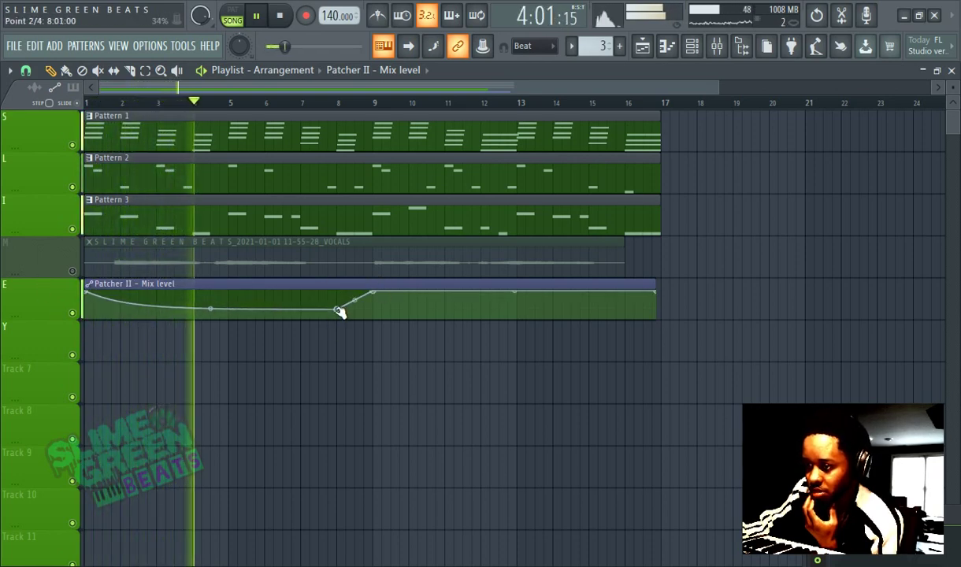
{"action": "left_click_drag", "start_coordinate": [338, 311], "coordinate": [375, 332]}
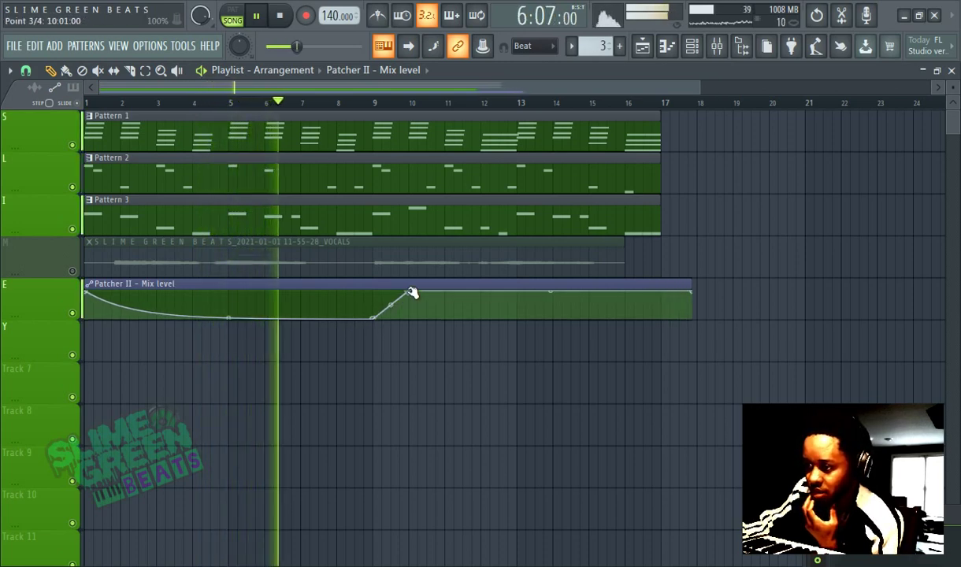
{"action": "left_click_drag", "start_coordinate": [407, 287], "coordinate": [378, 278]}
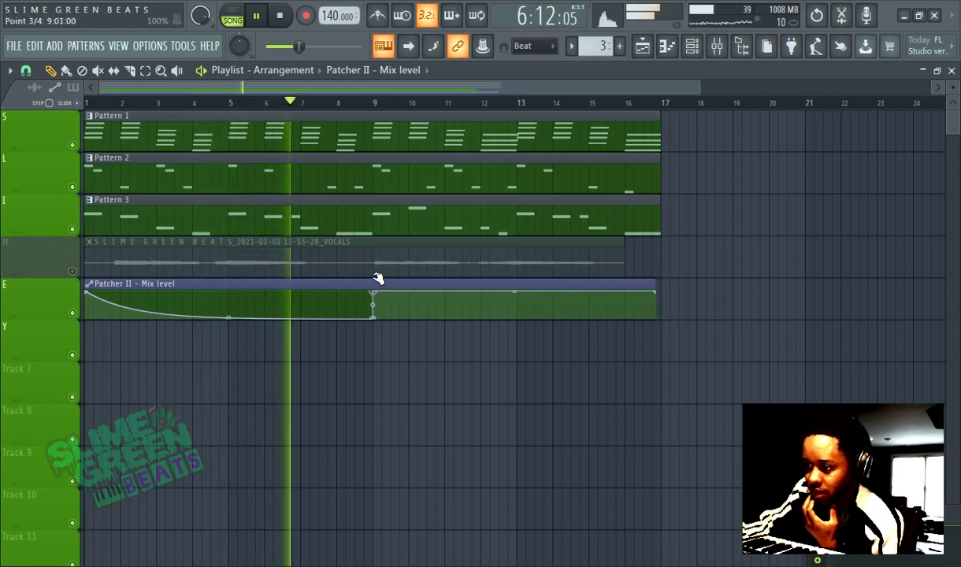
- Set MELODY's Patcher III 1K COMP knob to about 9 o'clock for light compression
{"action": "left_click", "coordinate": [716, 45]}
{"action": "left_click", "coordinate": [772, 219]}
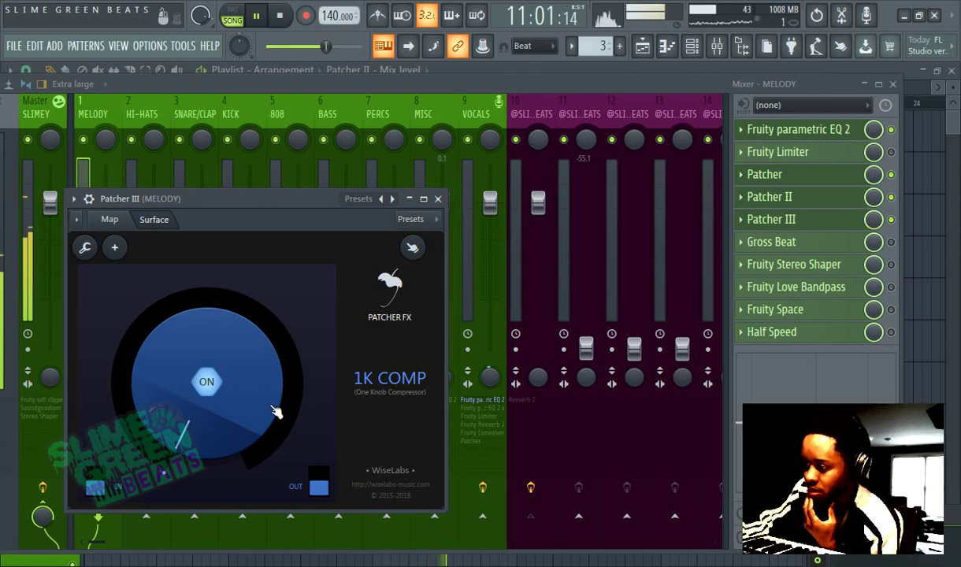
{"action": "mouse_move", "coordinate": [271, 410]}
{"action": "left_mouse_down"}
{"action": "mouse_move", "coordinate": [269, 433]}
{"action": "mouse_move", "coordinate": [264, 417]}
{"action": "left_mouse_up"}
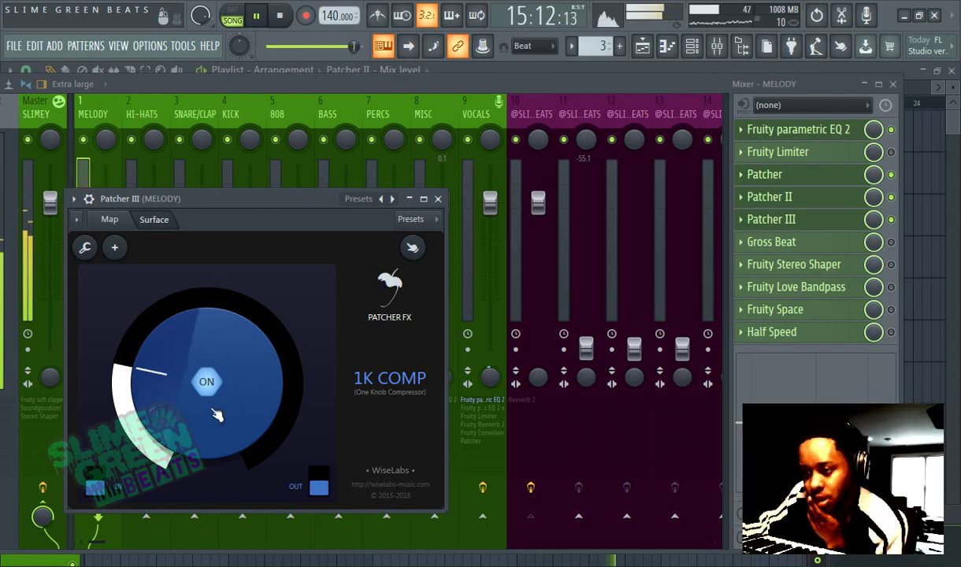
{"action": "left_click_drag", "start_coordinate": [217, 415], "coordinate": [217, 423]}
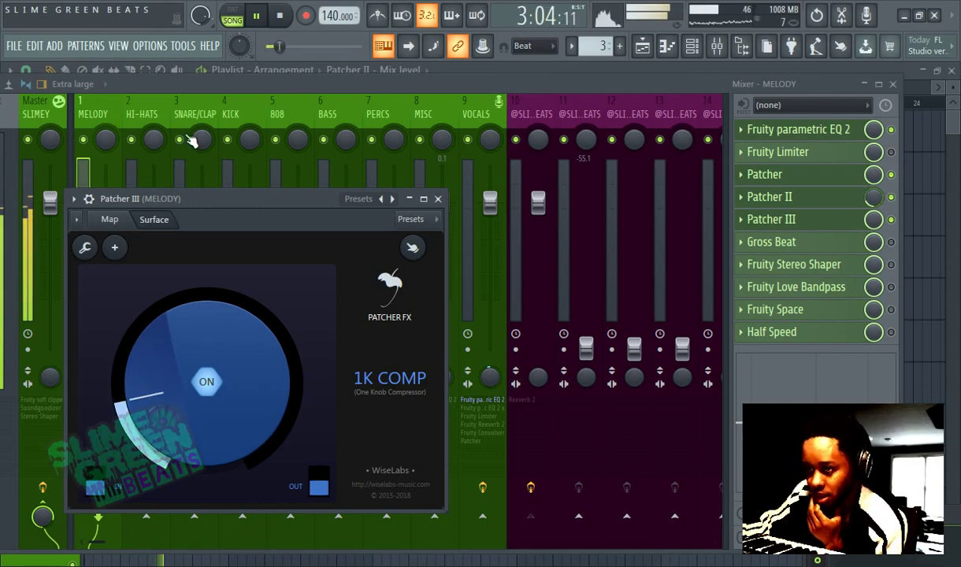
{"action": "left_click", "coordinate": [187, 82]}
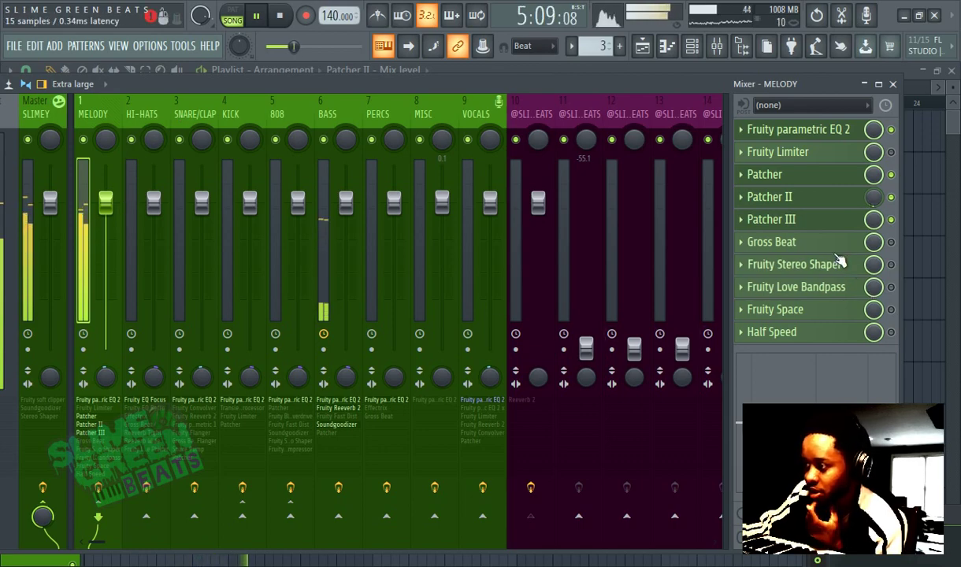
- Replace the Half Speed slot's effect with Fruity Soft Clipper
{"action": "left_click", "coordinate": [753, 331]}
{"action": "mouse_move", "coordinate": [783, 214]}
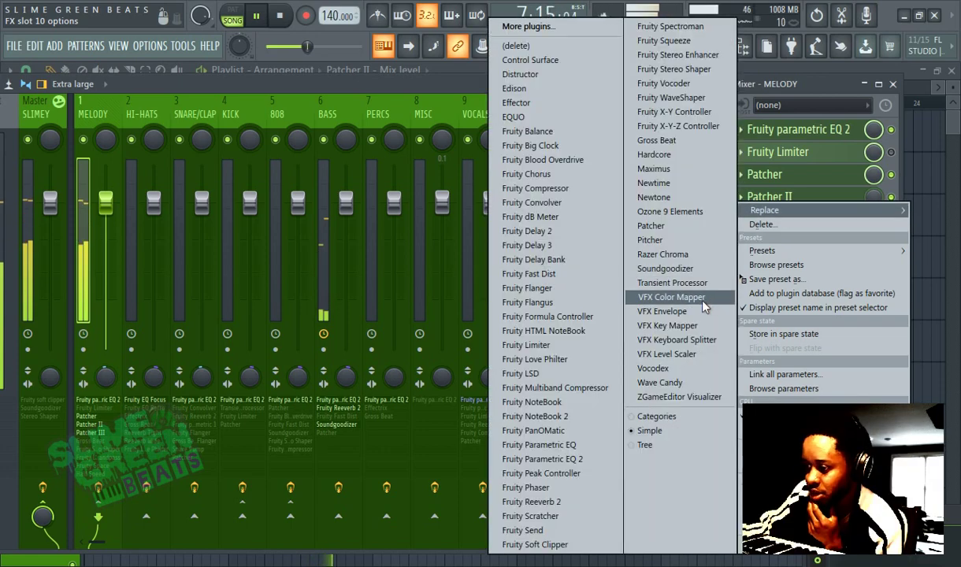
{"action": "left_click", "coordinate": [536, 544]}
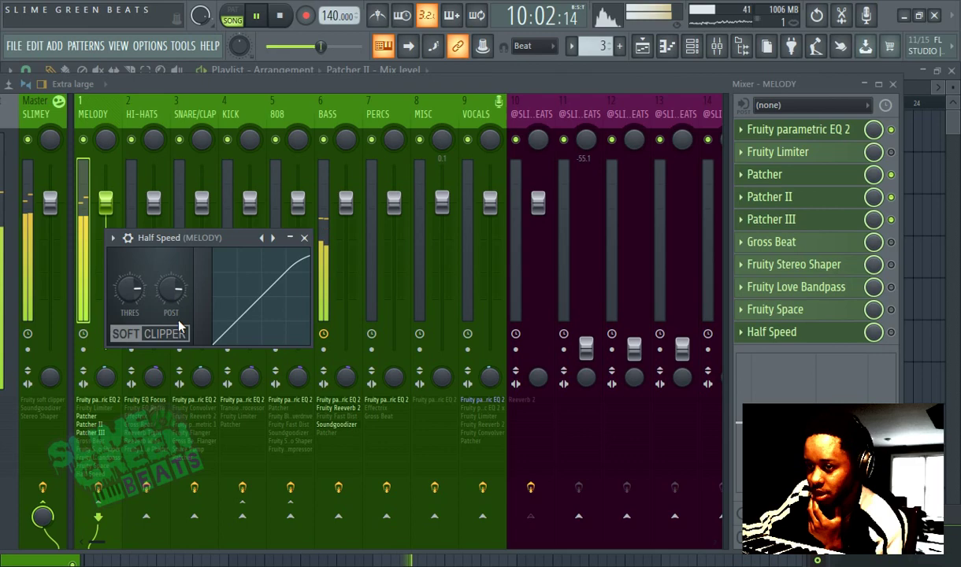
{"action": "left_click", "coordinate": [526, 93]}
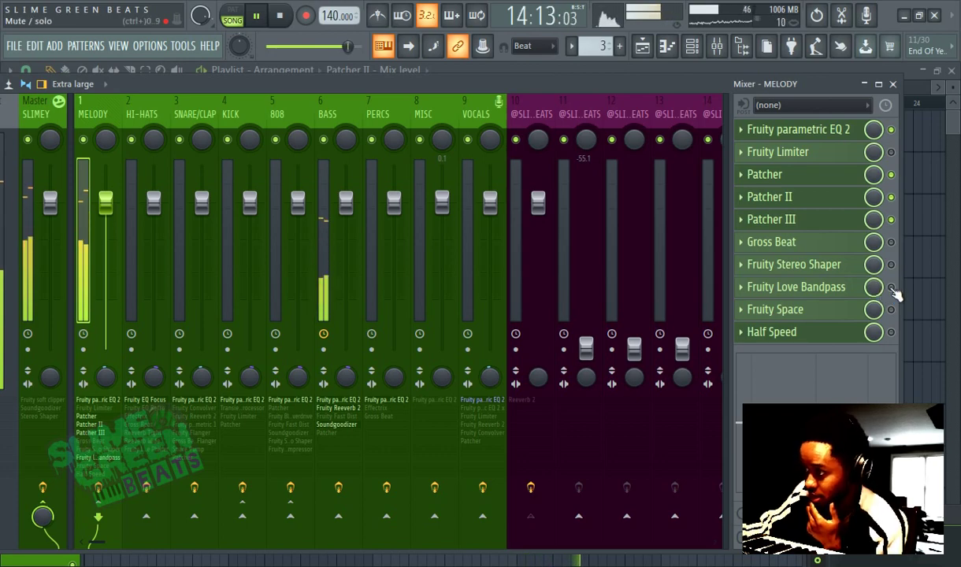
- Mute the Love Bandpass slot and switch the Half Speed soft clipper slot on
{"action": "left_click", "coordinate": [890, 287]}
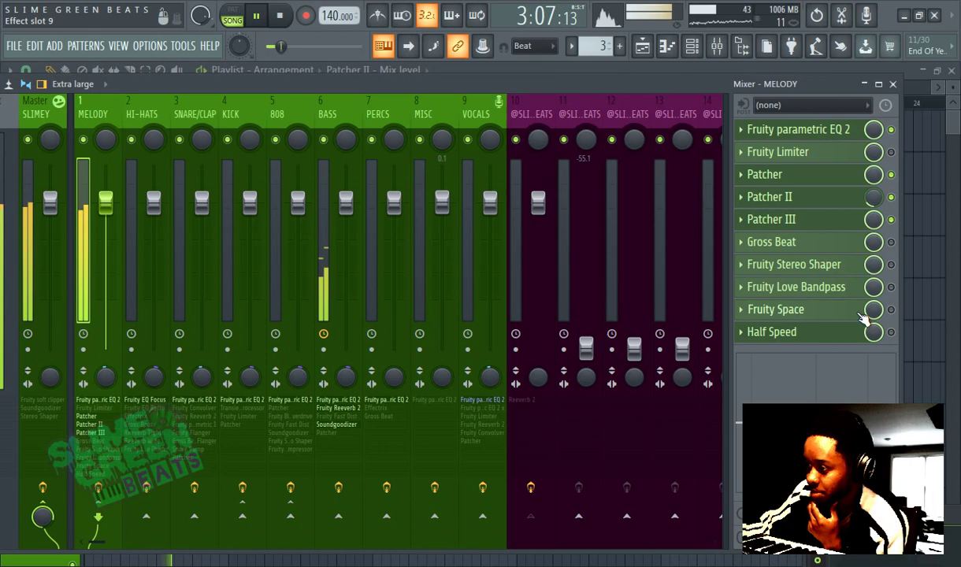
{"action": "left_click", "coordinate": [837, 334]}
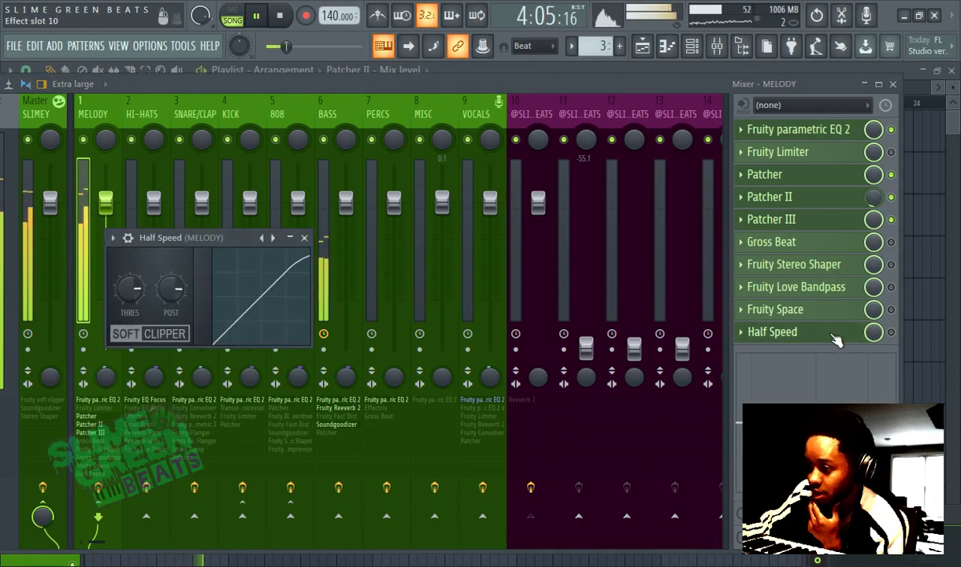
{"action": "left_click", "coordinate": [891, 333]}
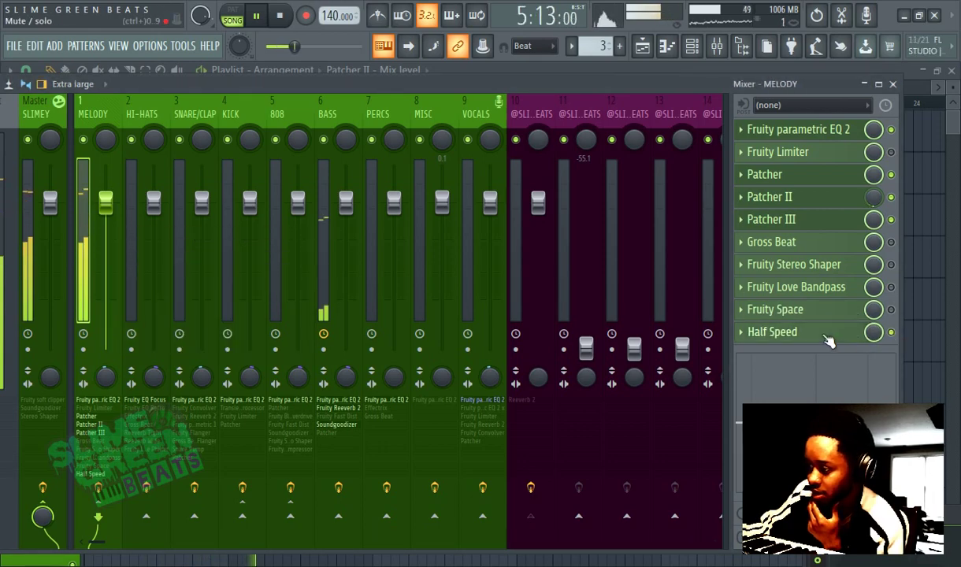
{"action": "left_click", "coordinate": [829, 339]}
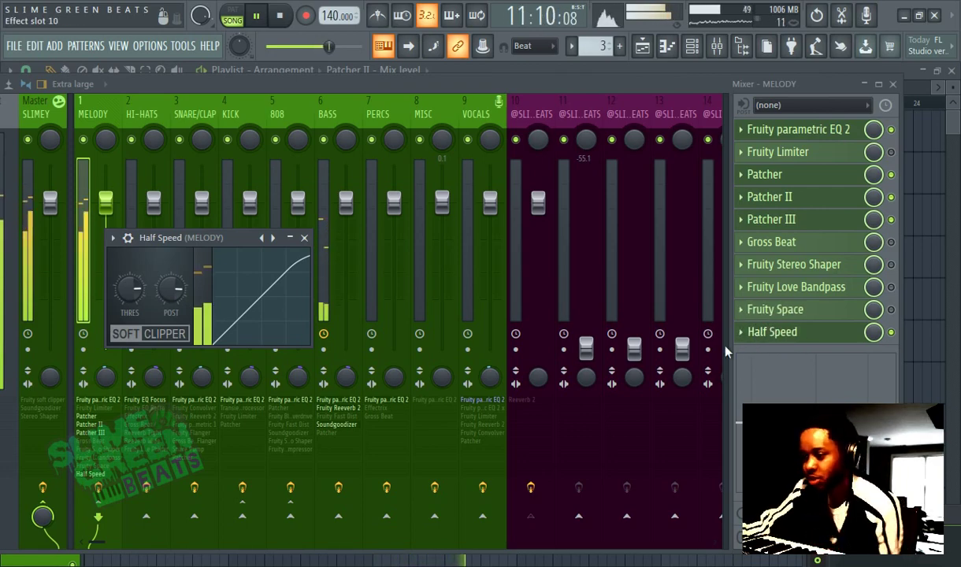
- Open Fruity Love Bandpass and its Love Philter preset list, keeping Simple bandpass
{"action": "left_click", "coordinate": [756, 286]}
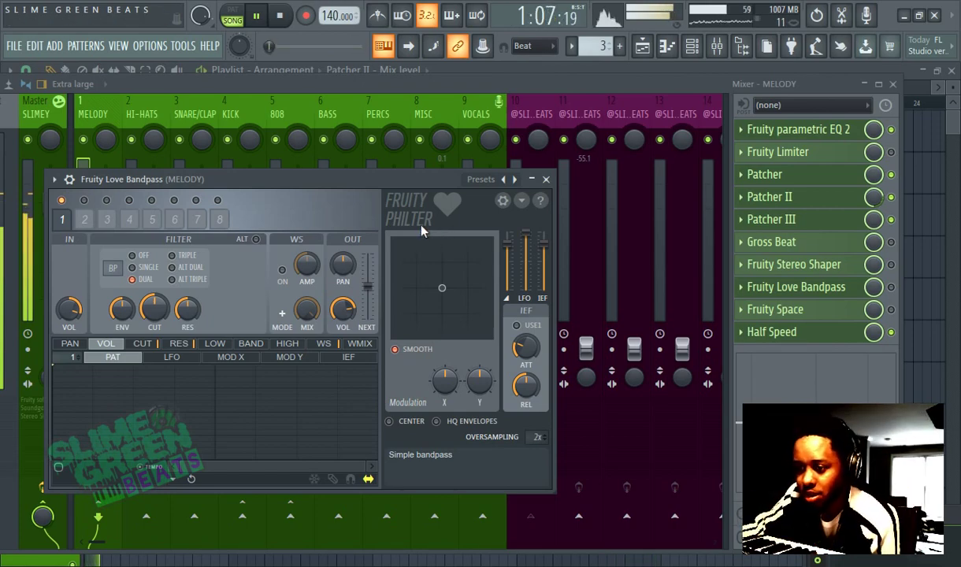
{"action": "left_click", "coordinate": [691, 294]}
{"action": "left_click", "coordinate": [779, 289]}
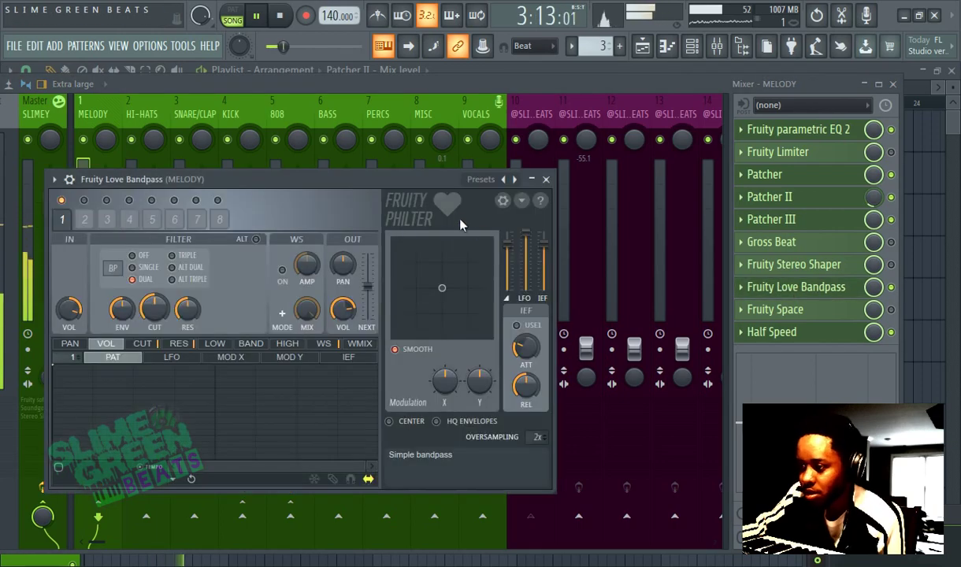
{"action": "left_click", "coordinate": [480, 180]}
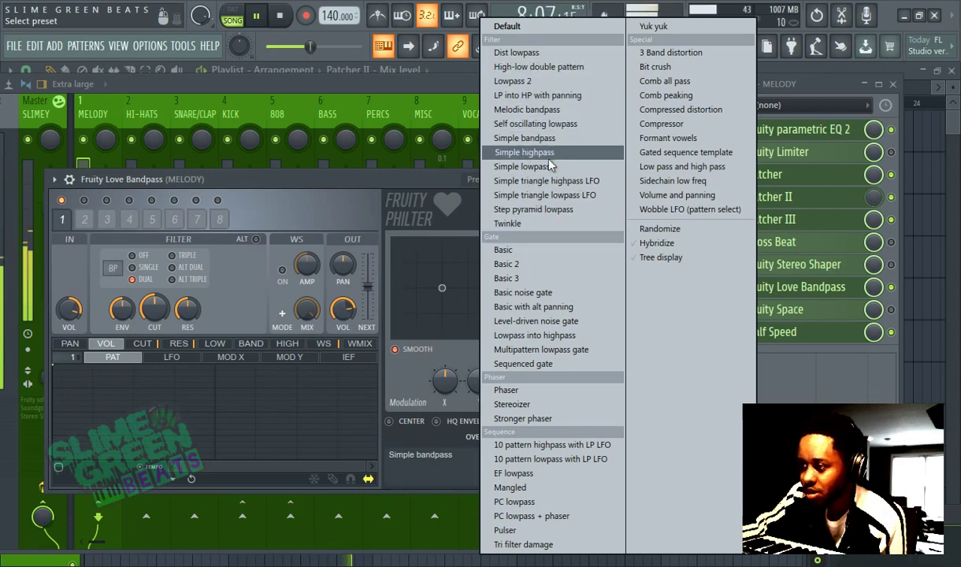
{"action": "left_click", "coordinate": [535, 138]}
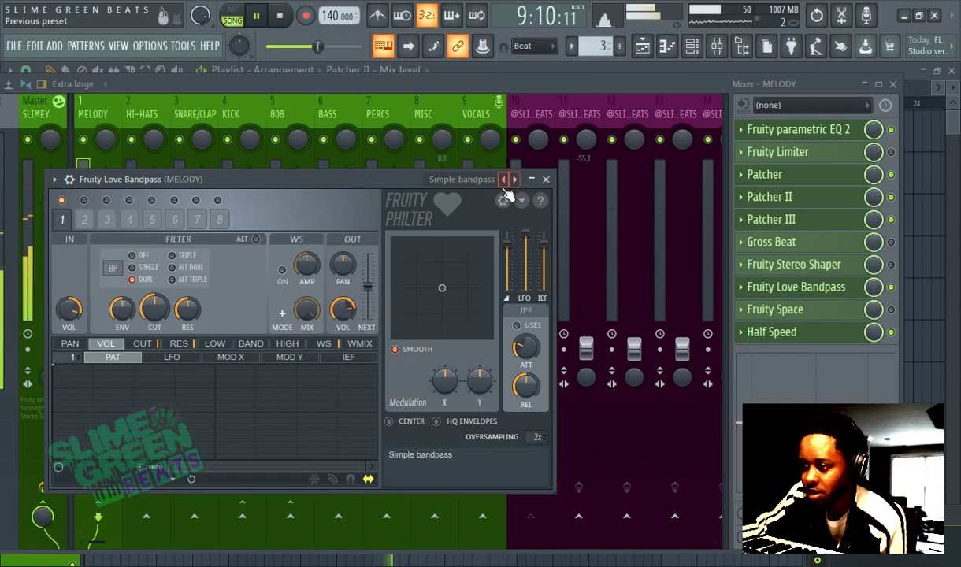
- Audition Self oscillating lowpass and Simple highpass presets, ending back on Simple bandpass
{"action": "left_click", "coordinate": [504, 180]}
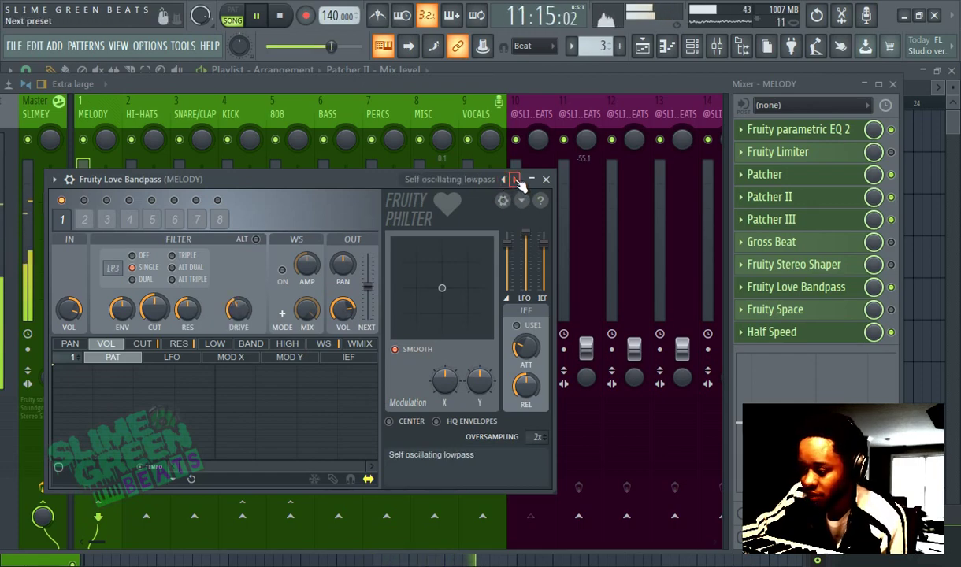
{"action": "left_click", "coordinate": [514, 180]}
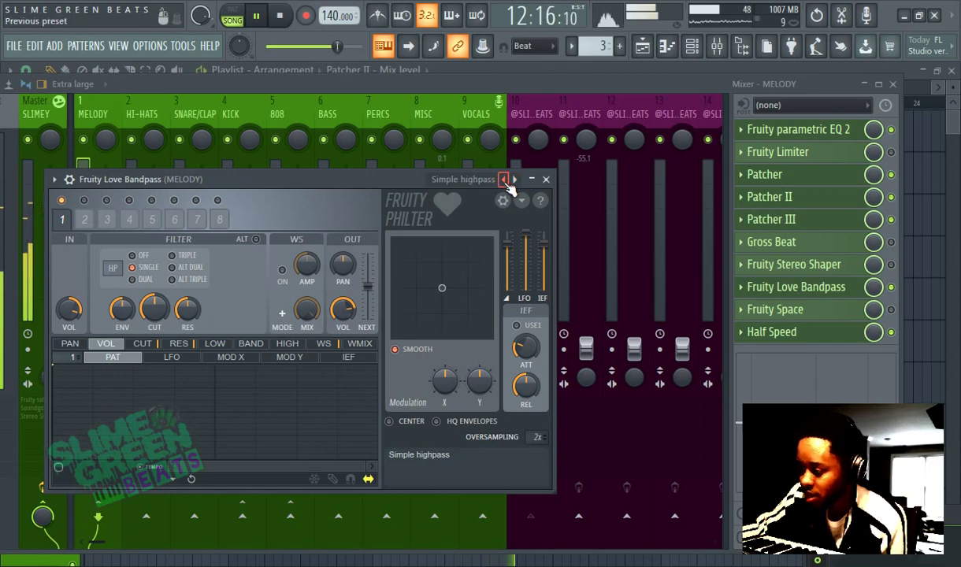
{"action": "left_click", "coordinate": [503, 180]}
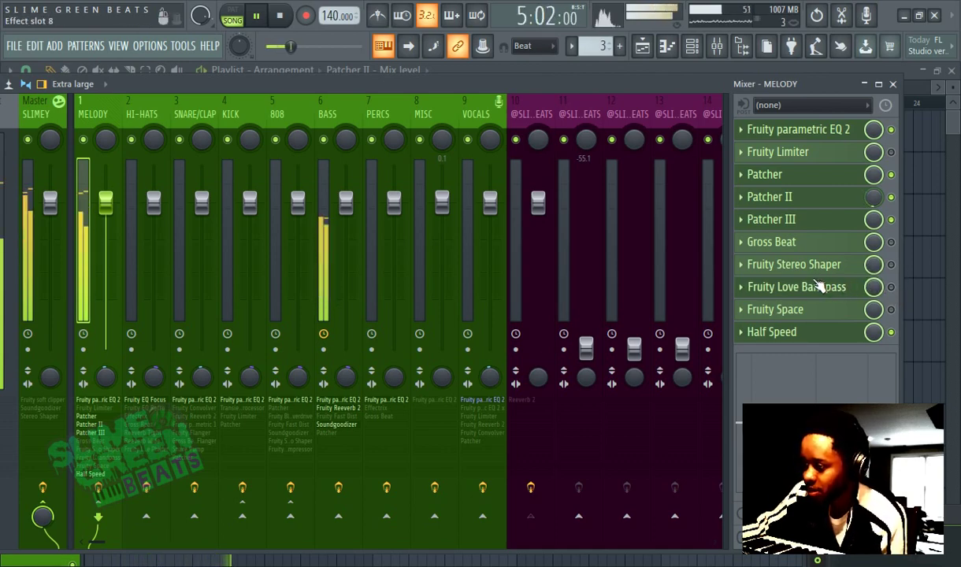
- Leave the Love Bandpass slot unchanged and open MELODY's Fruity Stereo Shaper window
{"action": "right_click", "coordinate": [750, 288]}
{"action": "mouse_move", "coordinate": [775, 208]}
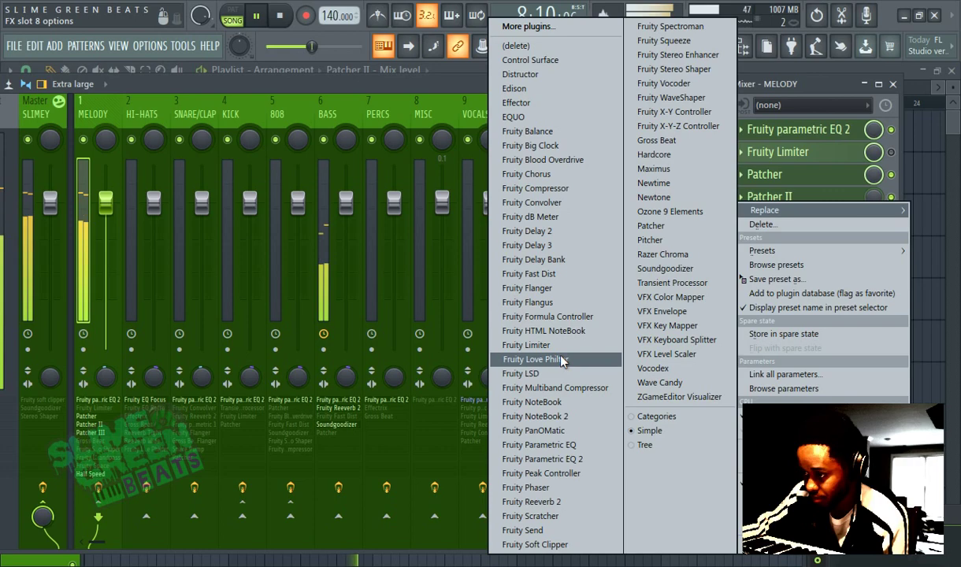
{"action": "left_click", "coordinate": [834, 362]}
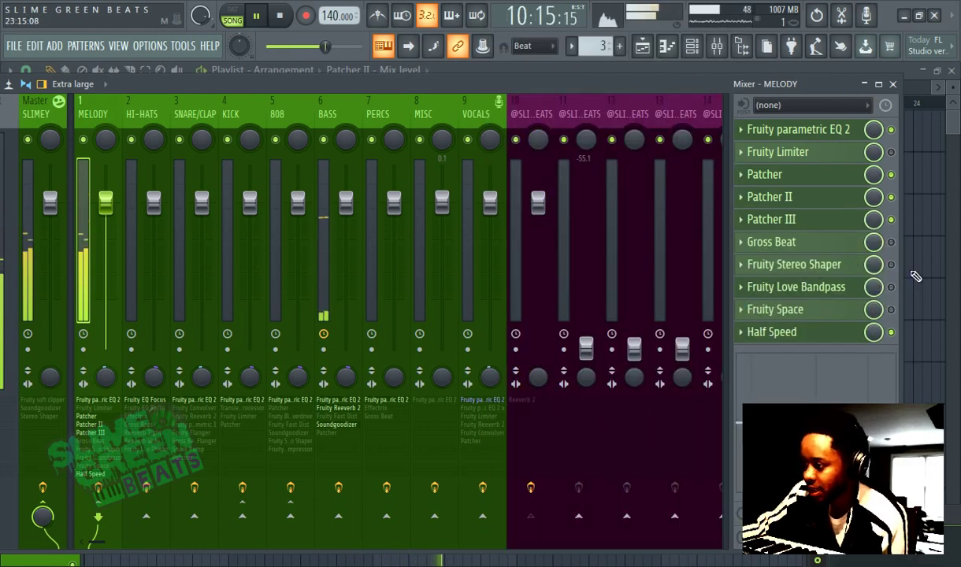
{"action": "left_click", "coordinate": [799, 266]}
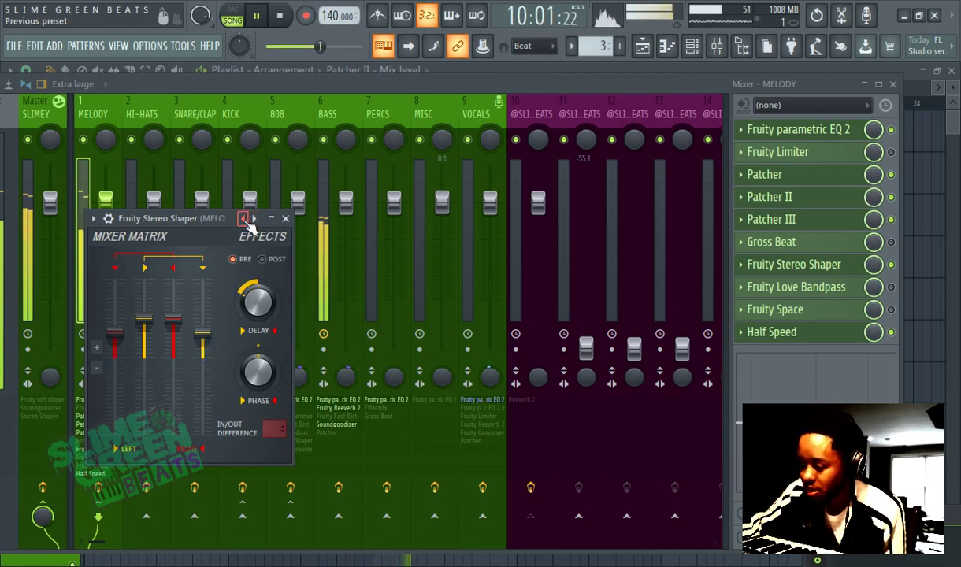
- Create an automation clip for the Fruity Stereo Shaper Mix level
{"action": "left_click", "coordinate": [868, 270]}
{"action": "right_click", "coordinate": [868, 270]}
{"action": "left_click", "coordinate": [889, 365]}
{"action": "left_click", "coordinate": [642, 46]}
- Shape the clip to dip low after bar 1 and ramp up from bar 13 to 17
{"action": "left_click_drag", "start_coordinate": [231, 336], "coordinate": [223, 356]}
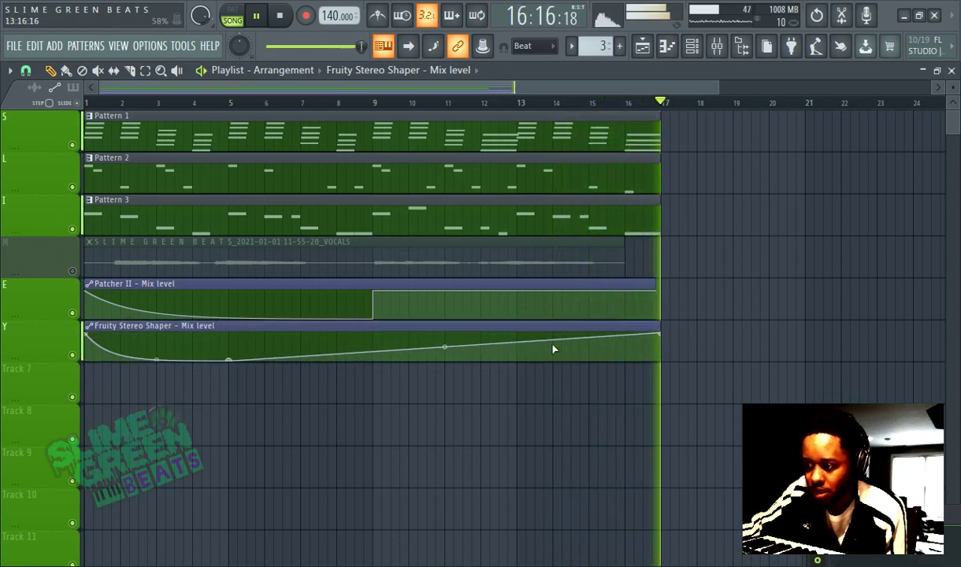
{"action": "left_click_drag", "start_coordinate": [660, 335], "coordinate": [643, 386]}
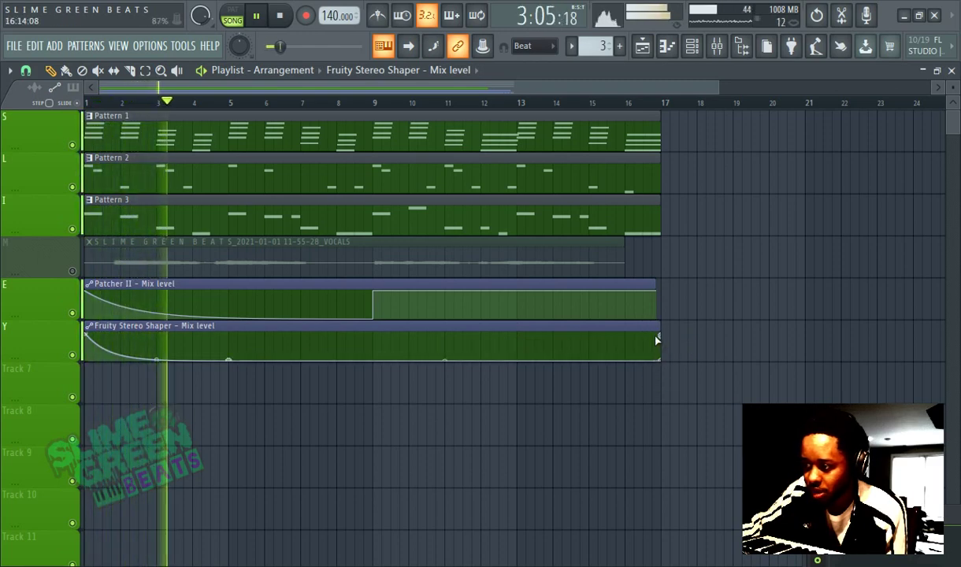
{"action": "mouse_move", "coordinate": [656, 337]}
{"action": "left_mouse_down"}
{"action": "mouse_move", "coordinate": [661, 362]}
{"action": "mouse_move", "coordinate": [652, 351]}
{"action": "mouse_move", "coordinate": [664, 329]}
{"action": "left_mouse_up"}
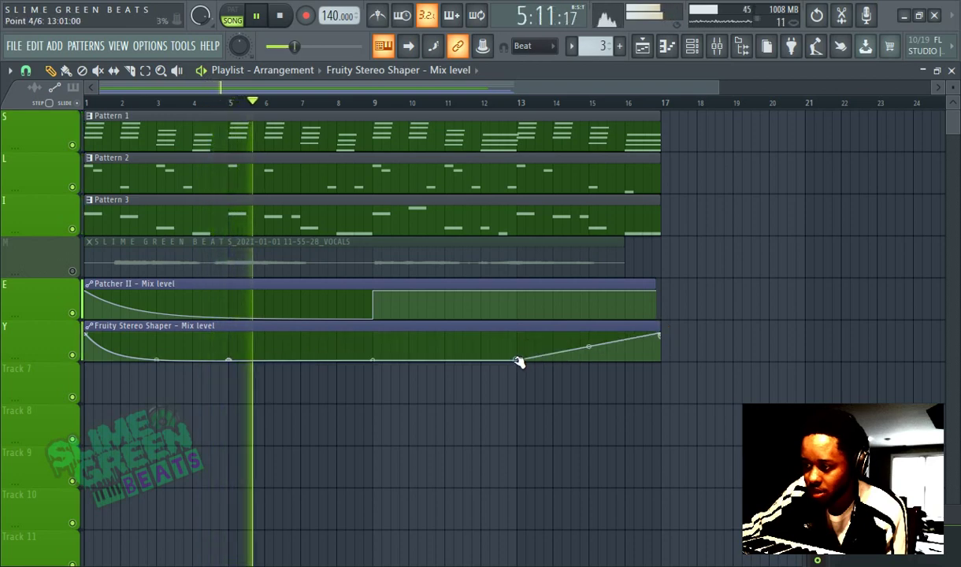
{"action": "left_click", "coordinate": [518, 371]}
{"action": "right_click", "coordinate": [527, 386]}
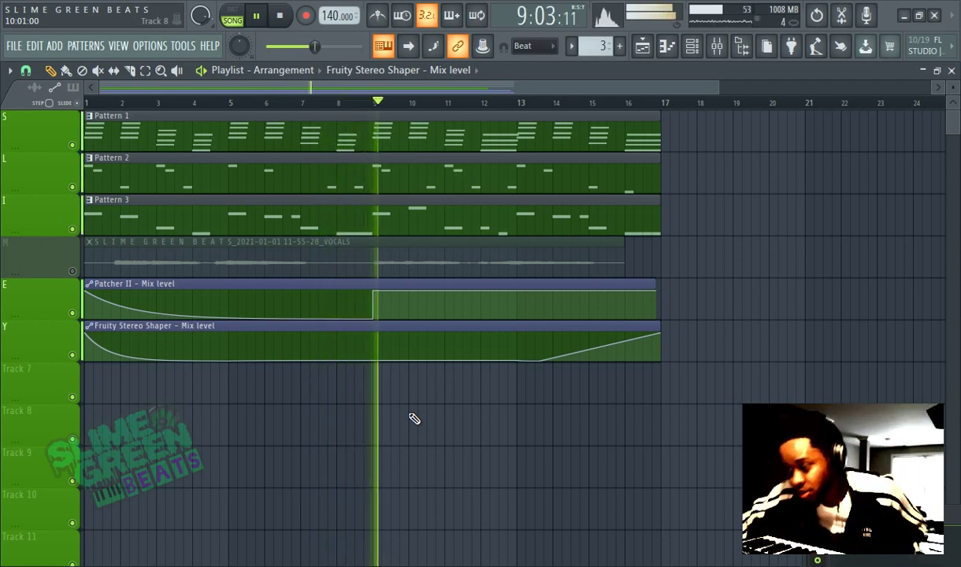
- Hide the Mixer and stretch the Patcher II mix-level automation clip in the Playlist to bar 17
{"action": "left_click", "coordinate": [716, 48]}
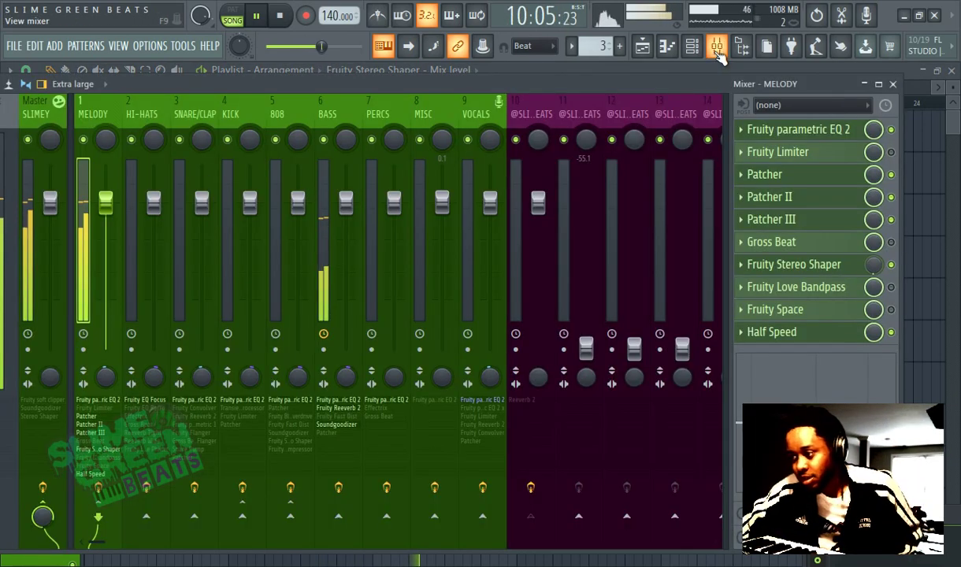
{"action": "left_click", "coordinate": [717, 48]}
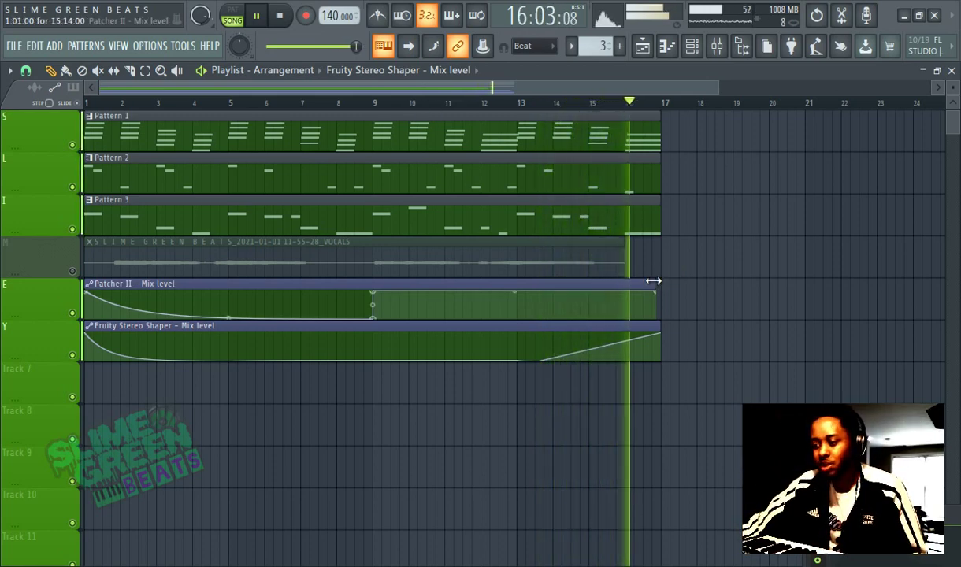
{"action": "mouse_move", "coordinate": [653, 281]}
{"action": "left_mouse_down"}
{"action": "mouse_move", "coordinate": [676, 283]}
{"action": "mouse_move", "coordinate": [660, 289]}
{"action": "left_mouse_up"}
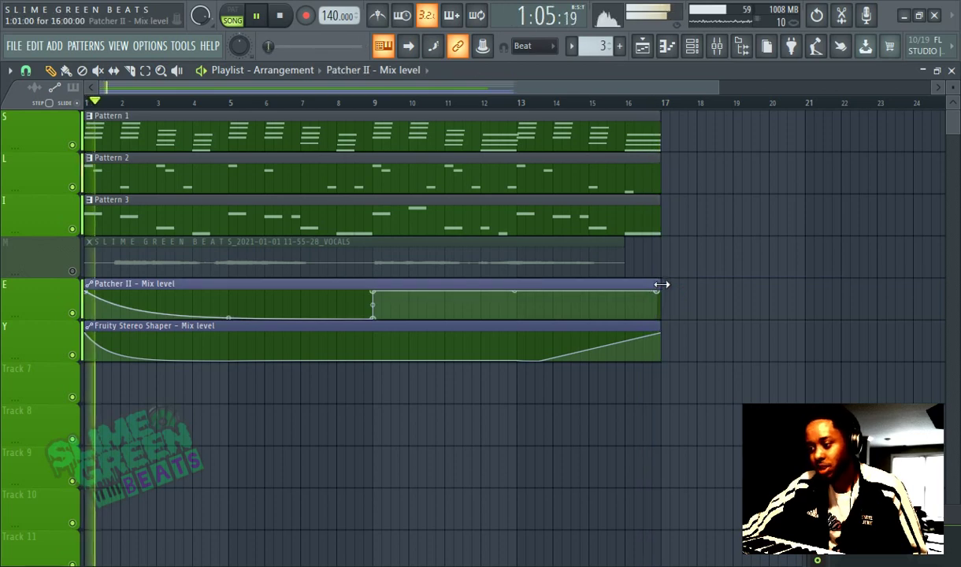